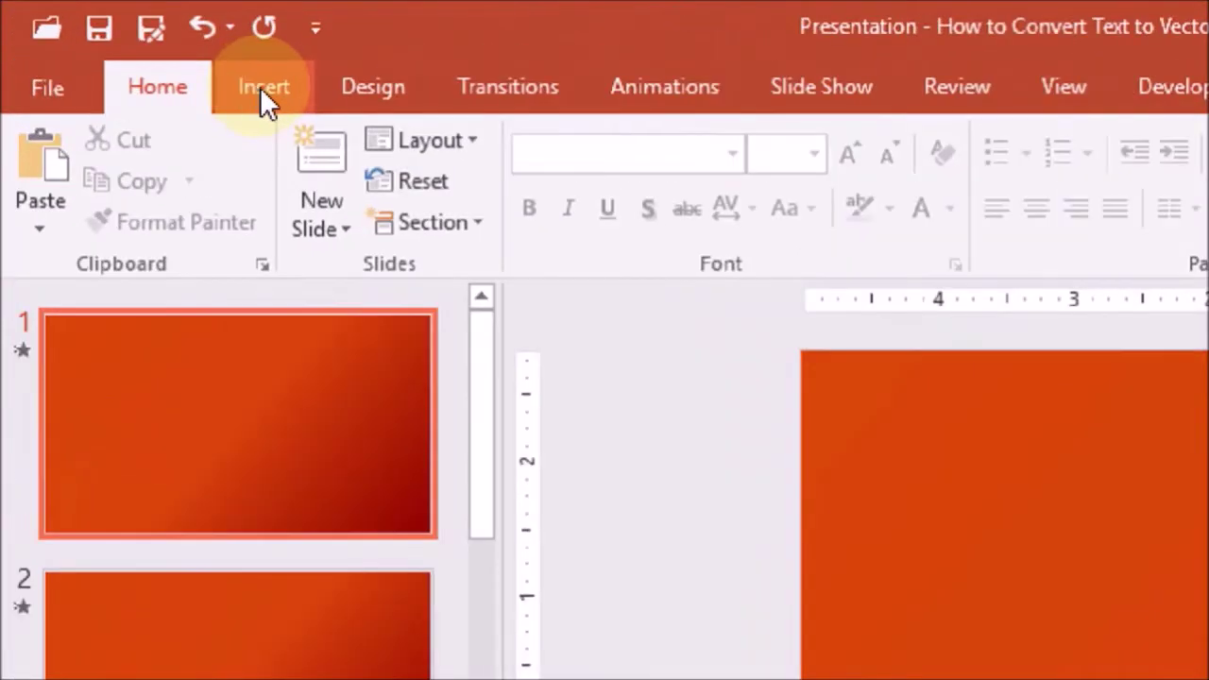
Step: Insert a text box near the middle of the first slide and enter TEXT in it
left_click(265, 94)
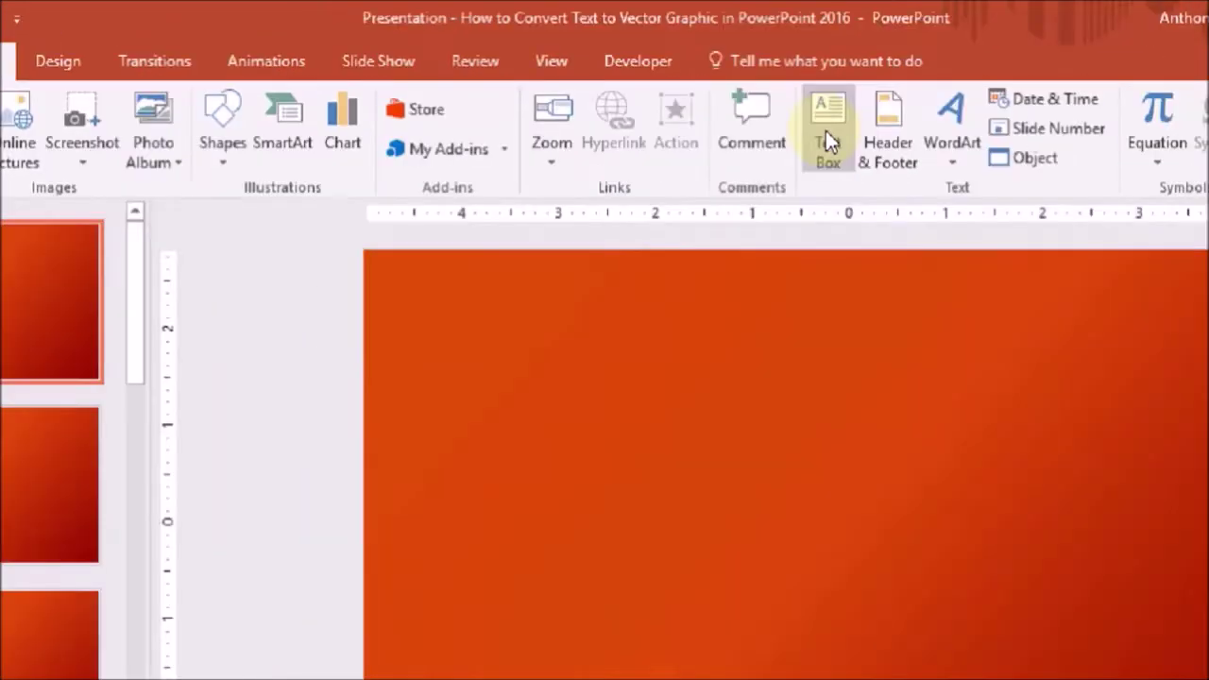
left_click(827, 130)
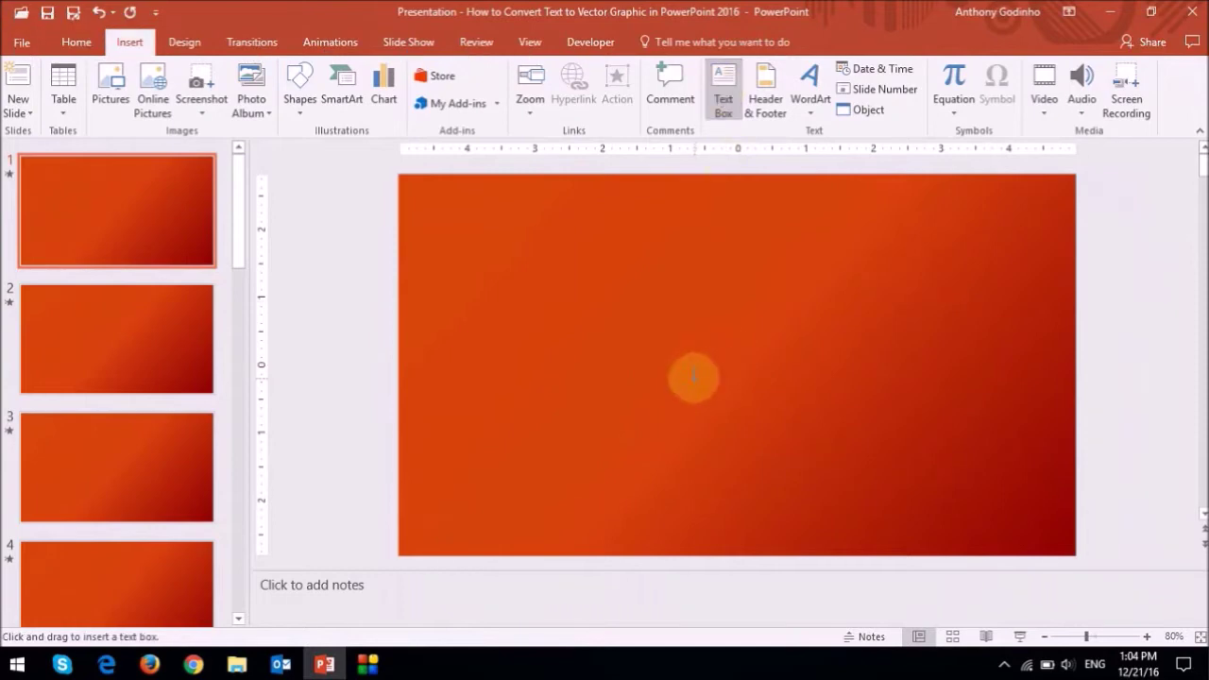
left_click(687, 334)
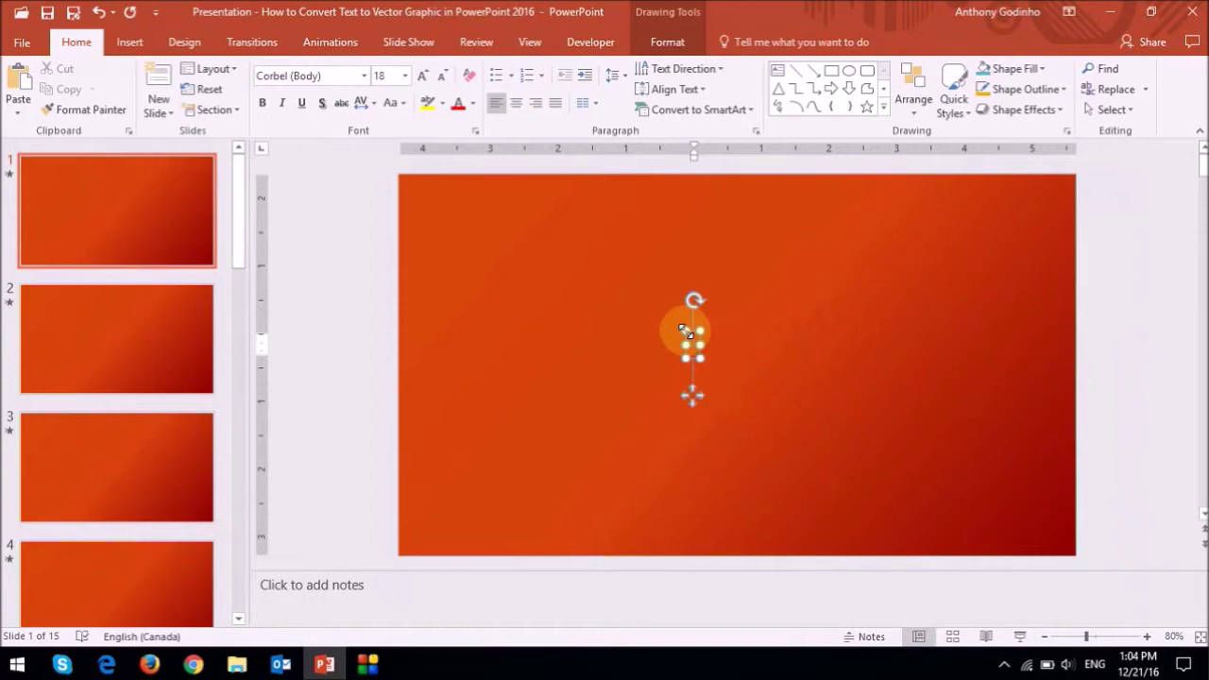
type("TEXT")
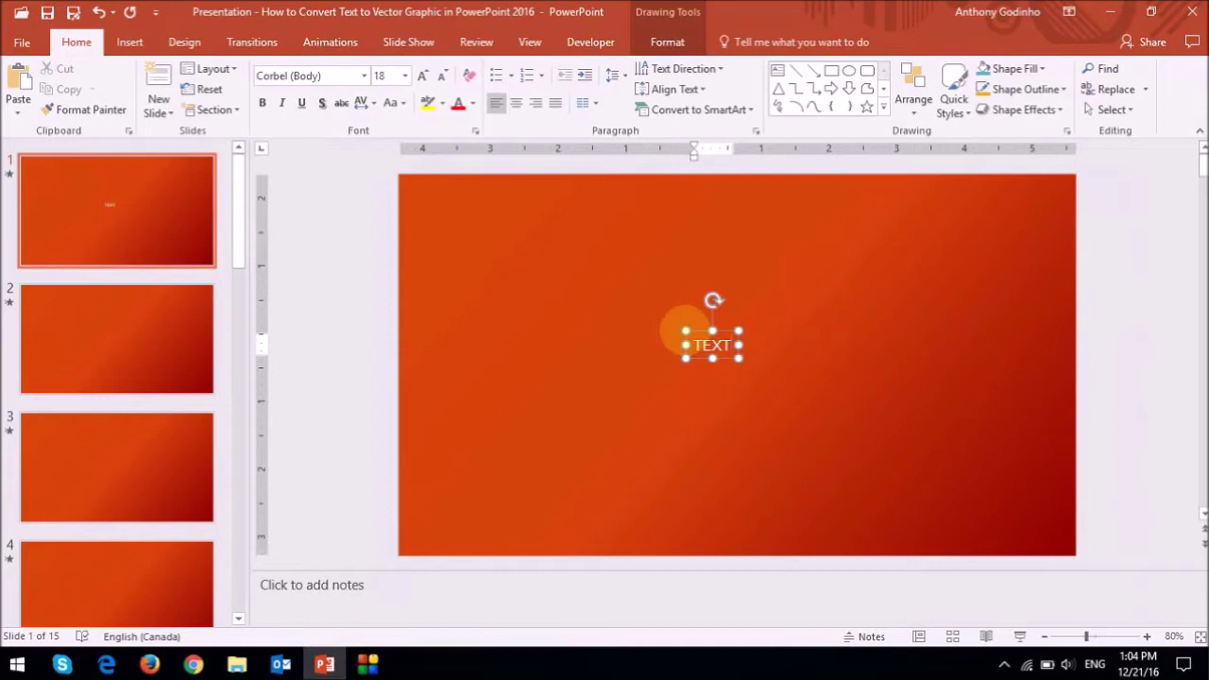
Step: Enlarge the word TEXT to font size 239 and move its text box to the middle of the slide
left_click(686, 330)
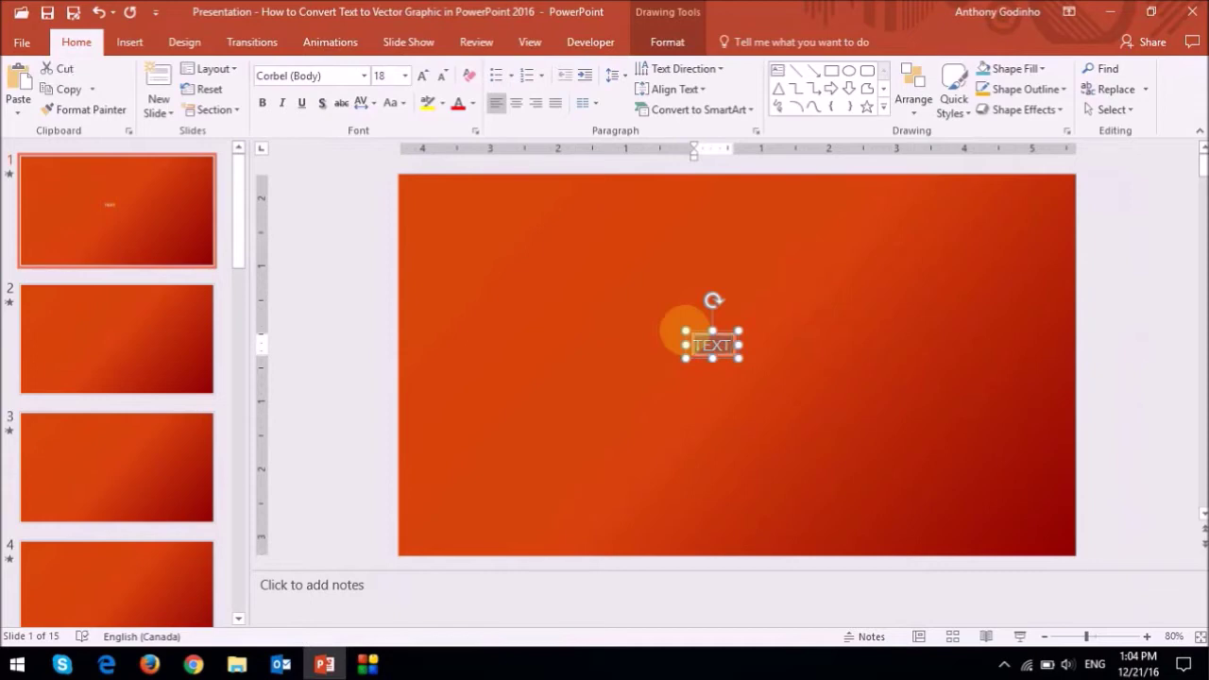
left_click(423, 76)
left_click(423, 76)
left_click(423, 76)
left_click(423, 76)
left_click(423, 75)
left_click(423, 76)
left_click(423, 76)
left_click(423, 76)
left_click(423, 76)
left_click(423, 75)
left_click(423, 75)
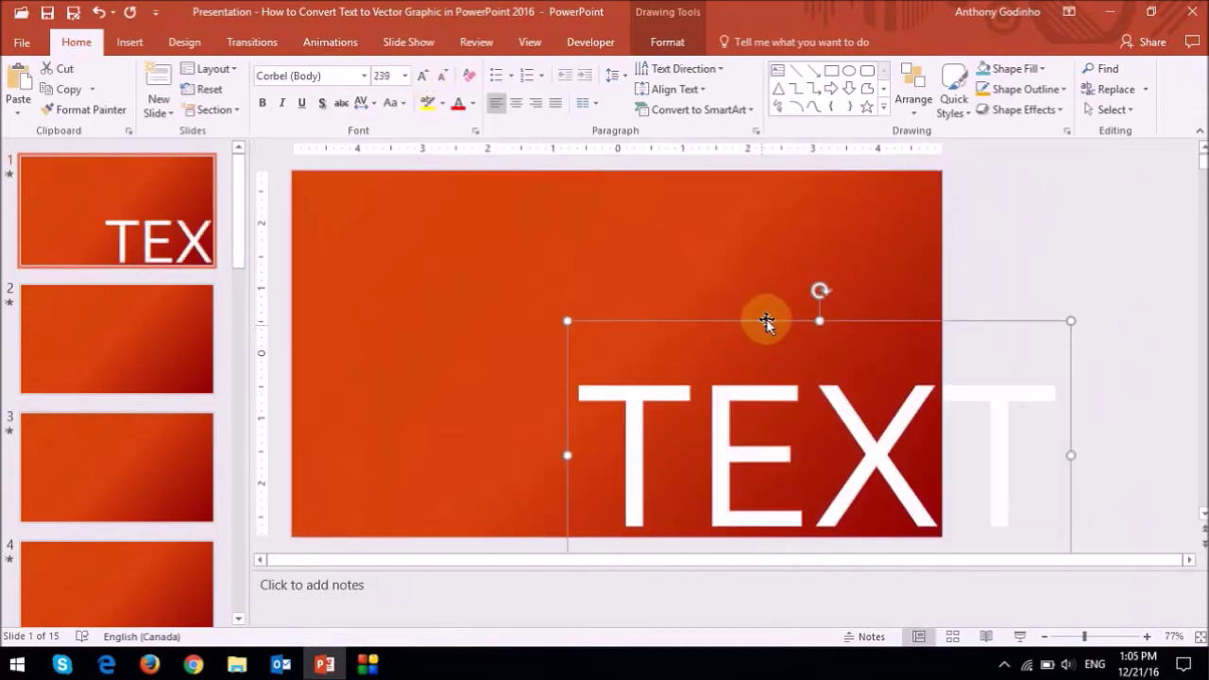
left_click_drag(768, 324, 545, 215)
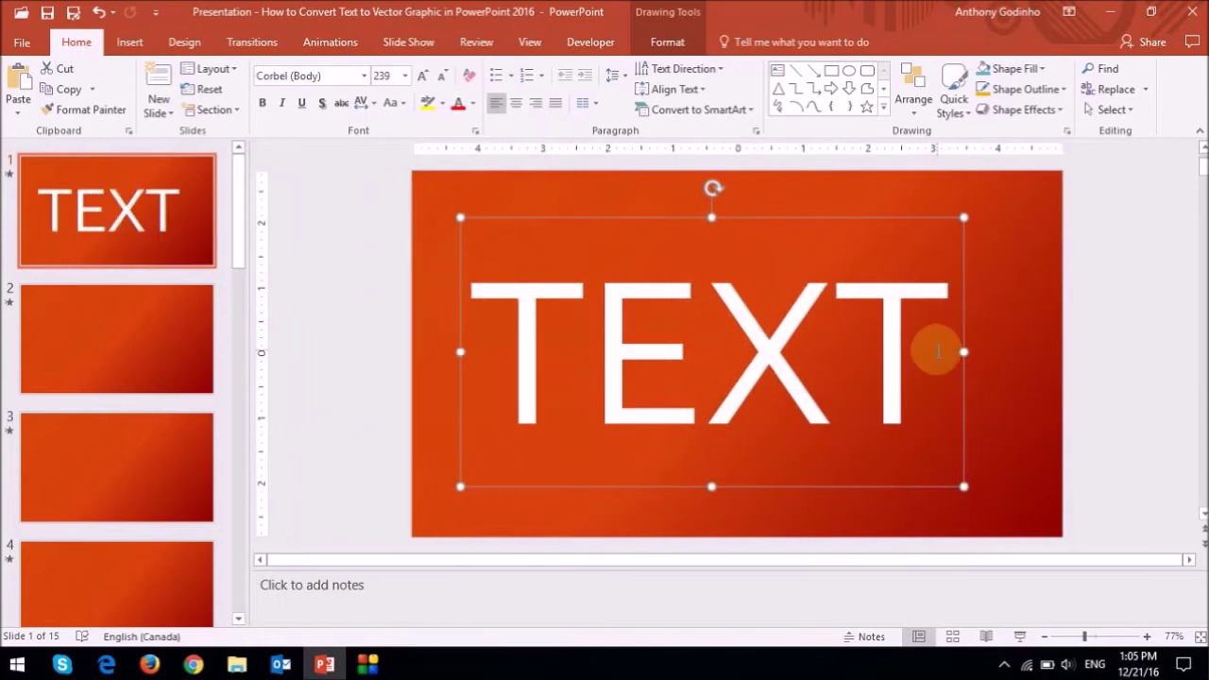
Step: Set the word TEXT in the Arial Black font and reduce its size to 199
left_click_drag(937, 352, 459, 330)
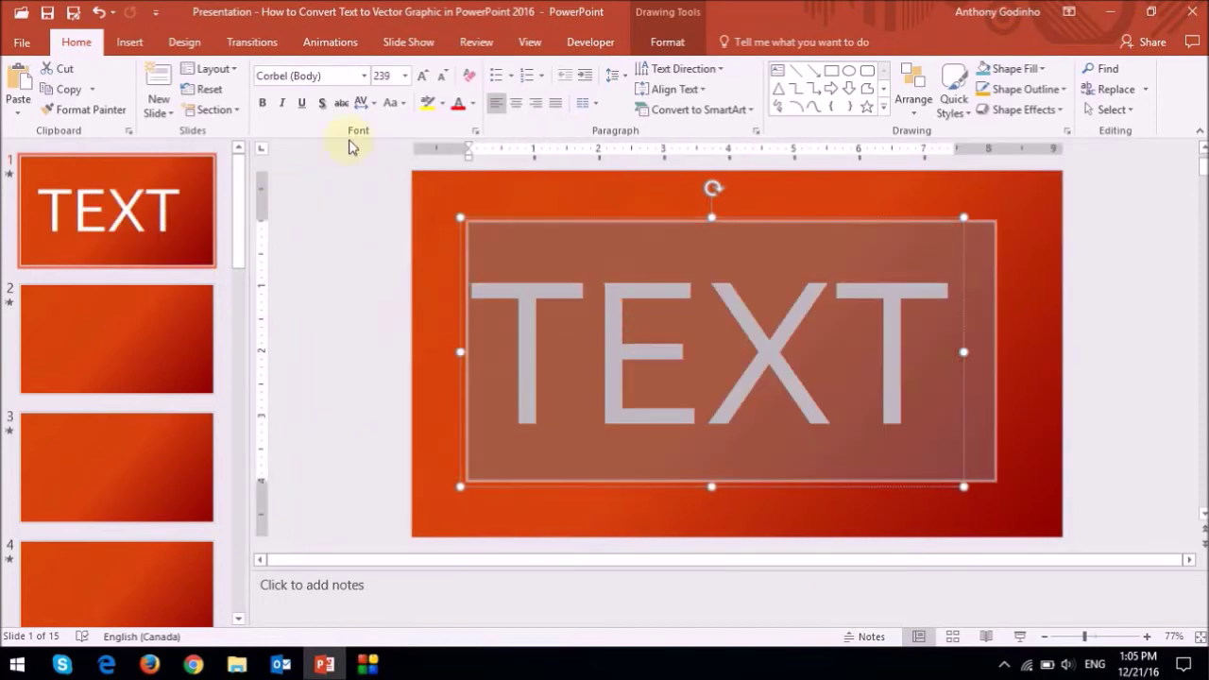
left_click(363, 77)
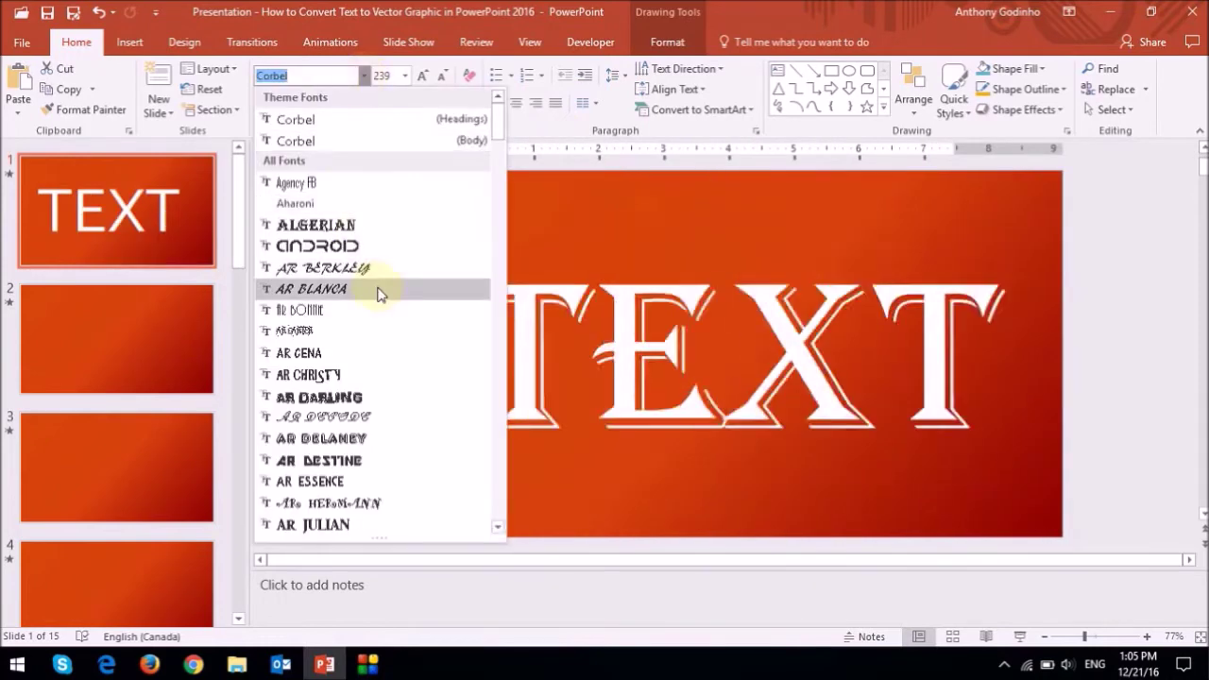
scroll(378, 295, "down", 3)
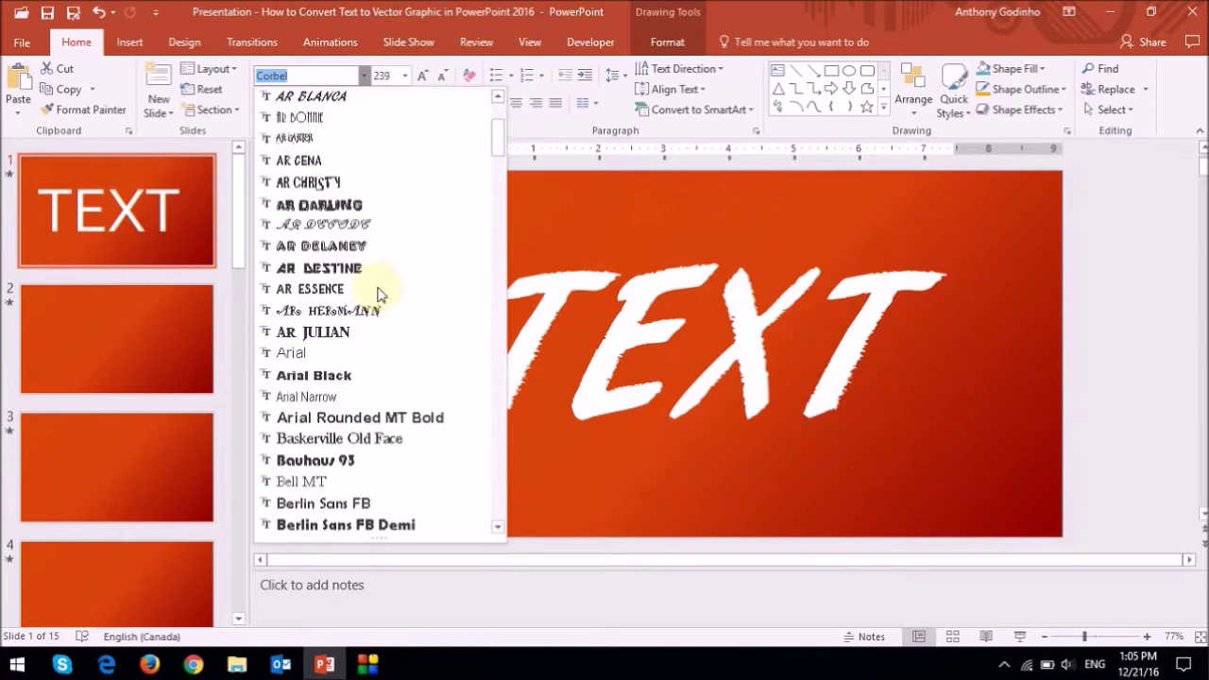
left_click(348, 378)
left_click(441, 77)
left_click(441, 76)
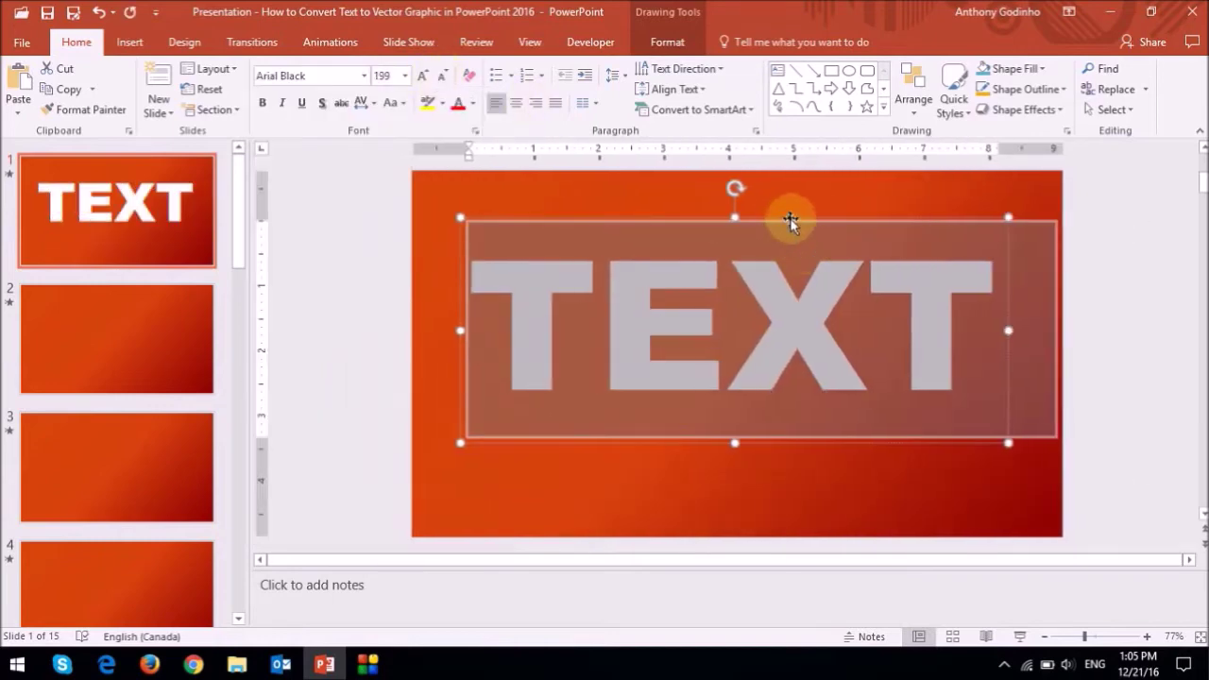
left_click(912, 485)
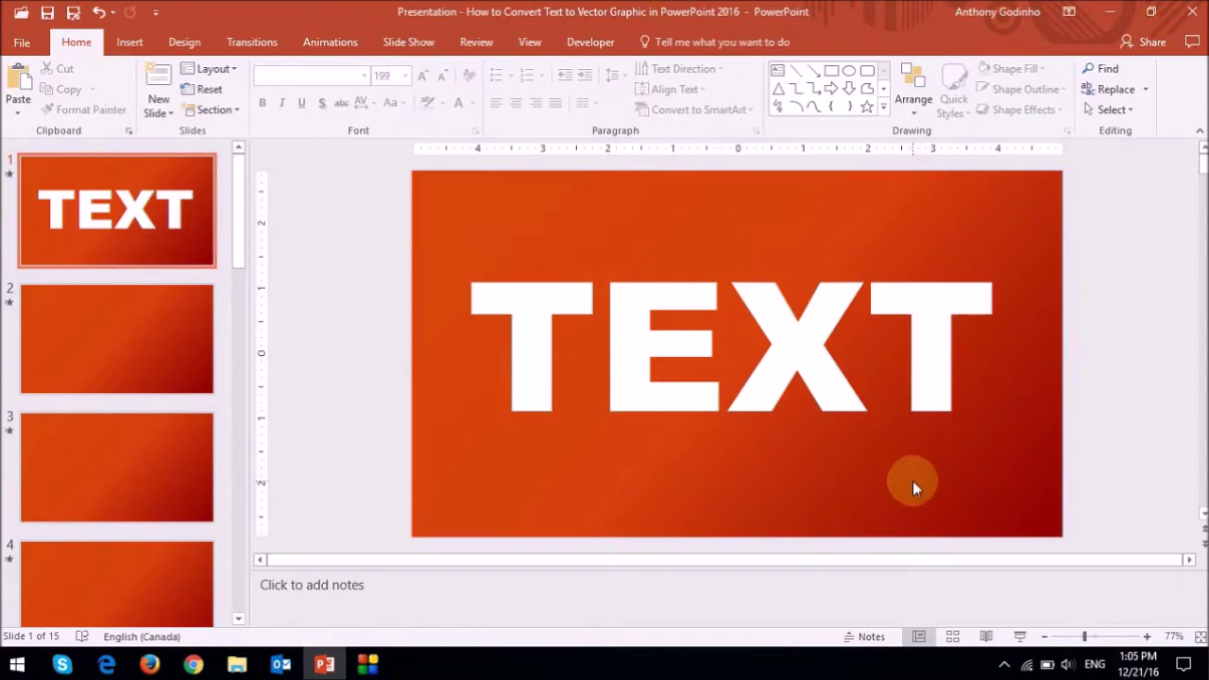
Step: Draw a rectangle about 9.25 inches wide and 3.67 inches high that covers the whole word TEXT
left_click(130, 42)
left_click(299, 99)
left_click(304, 151)
left_click_drag(427, 233, 1029, 473)
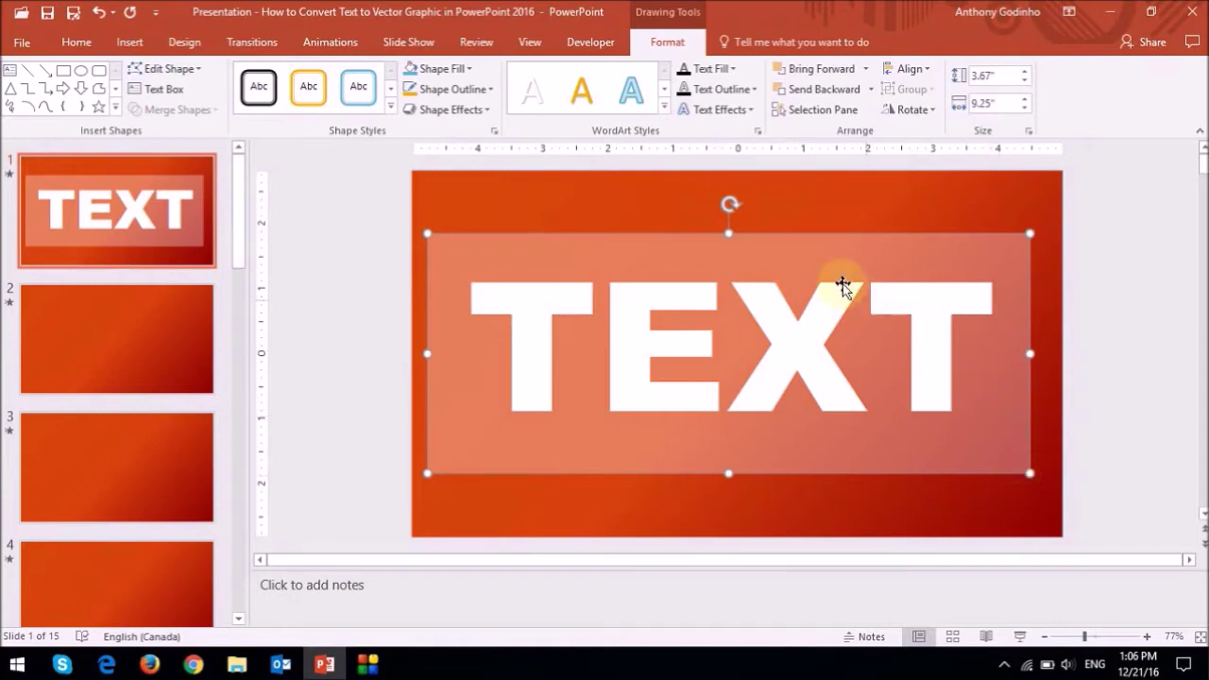
Step: Send the rectangle to the back so that it lies behind the word TEXT
right_click(803, 264)
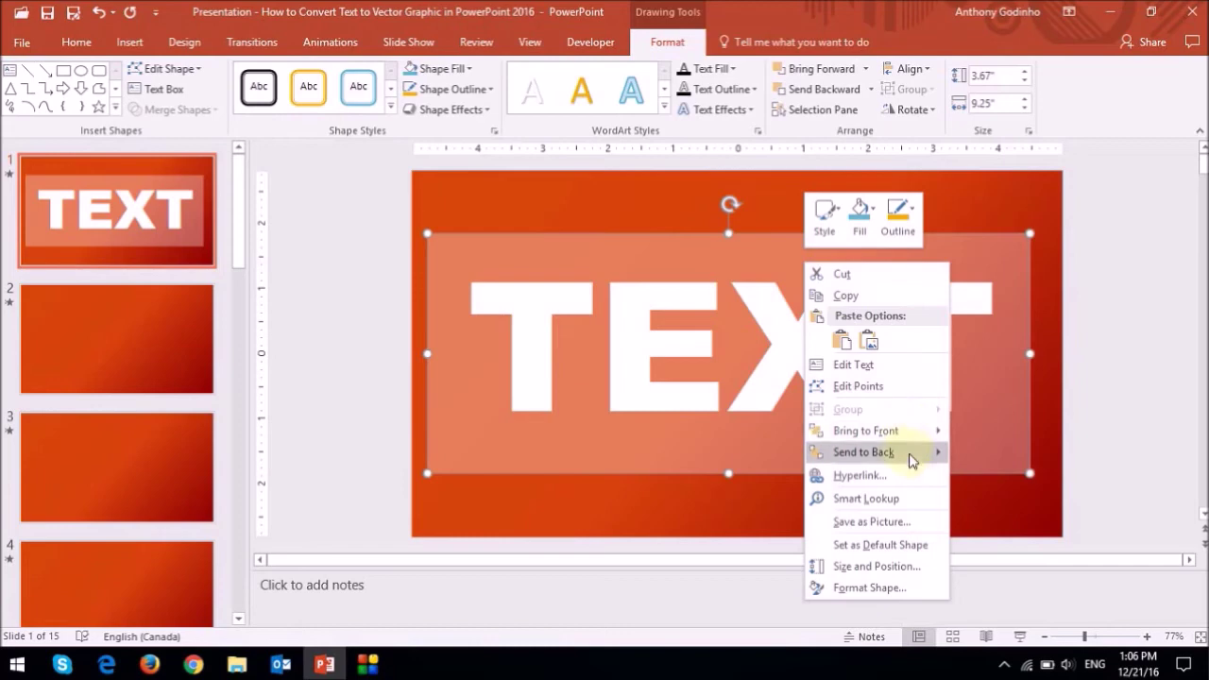
mouse_move(950, 457)
left_click(997, 455)
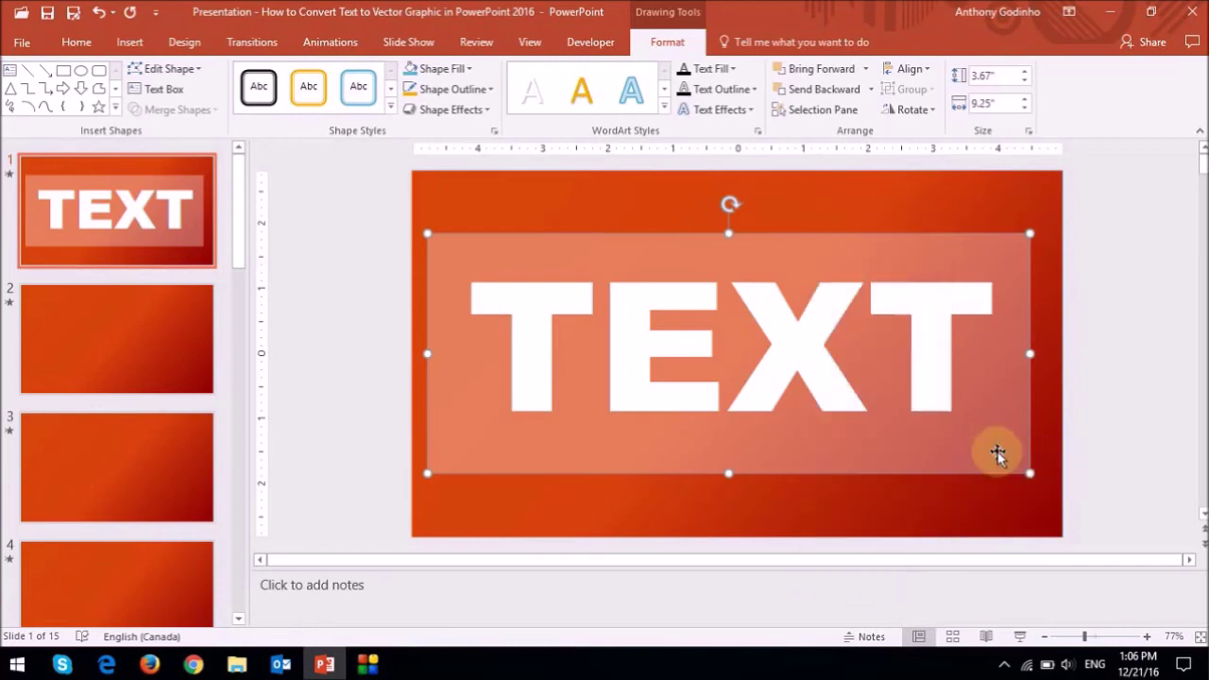
left_click(801, 302)
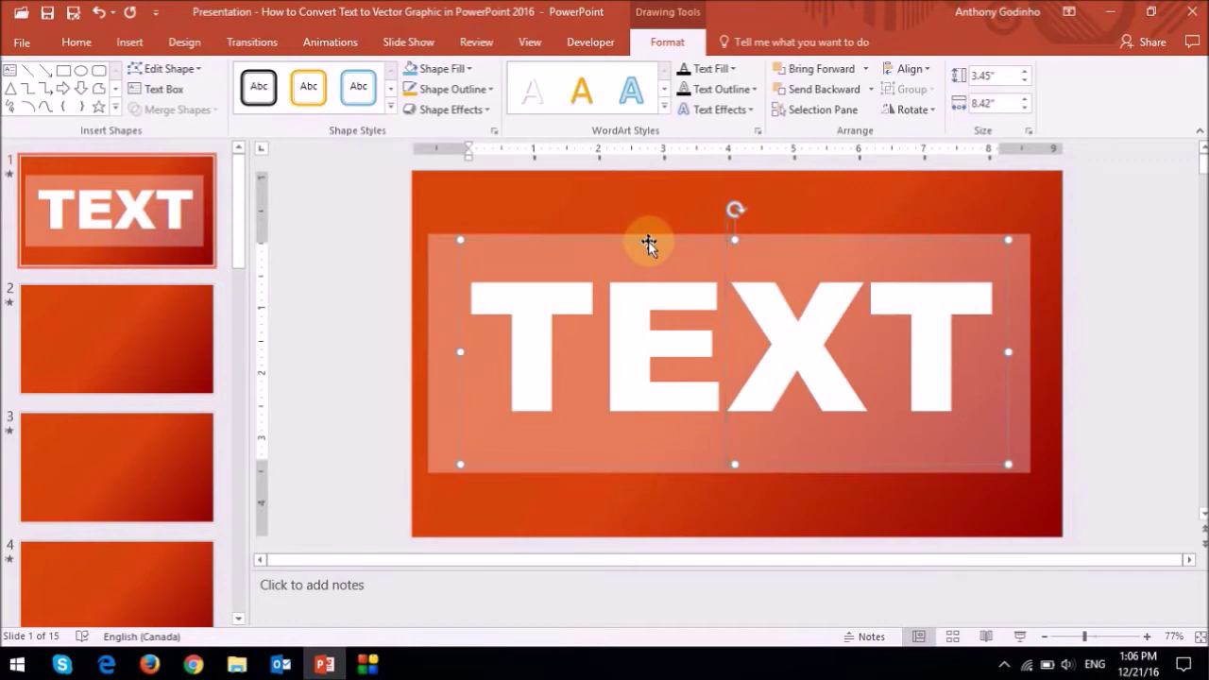
left_click(576, 214)
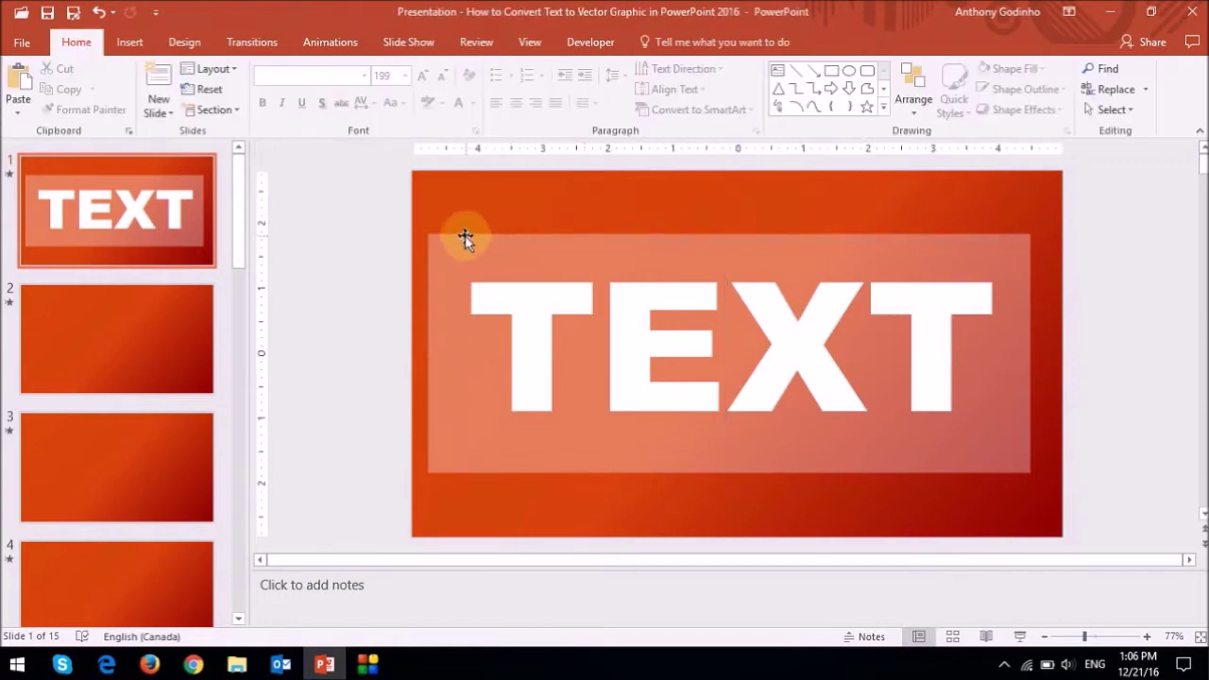
Step: Select the rectangle first and the text second, and merge them with the Fragment operation
left_click(433, 244)
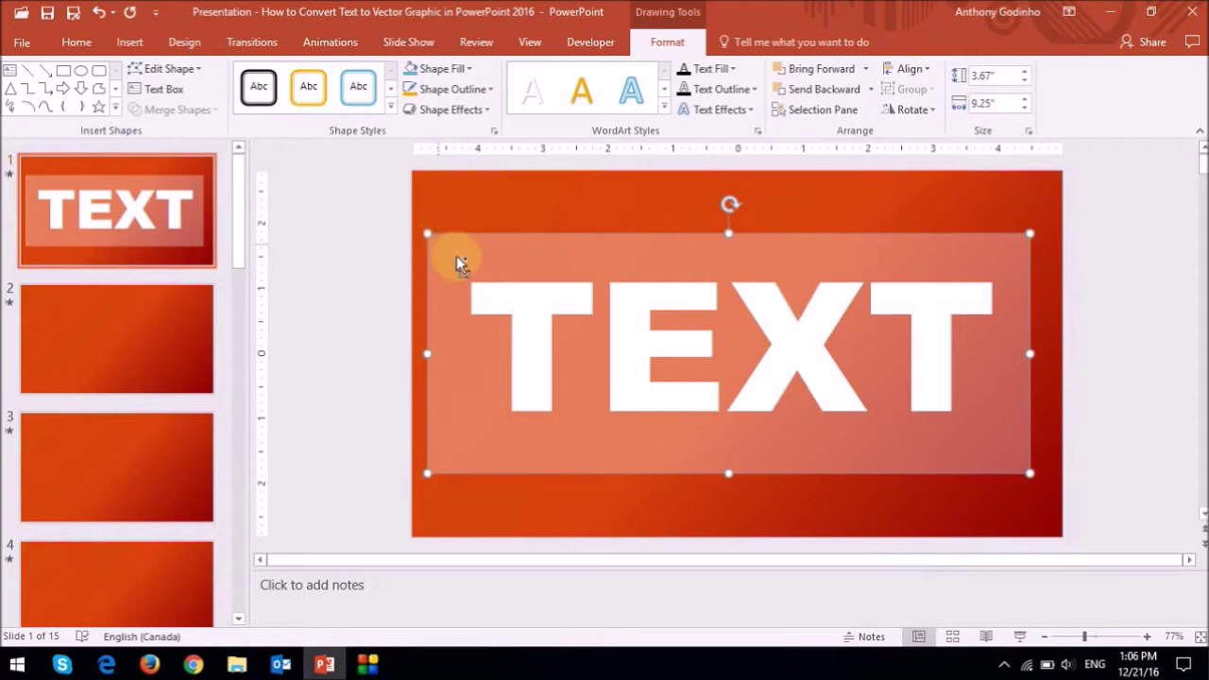
left_click(666, 307, "shift")
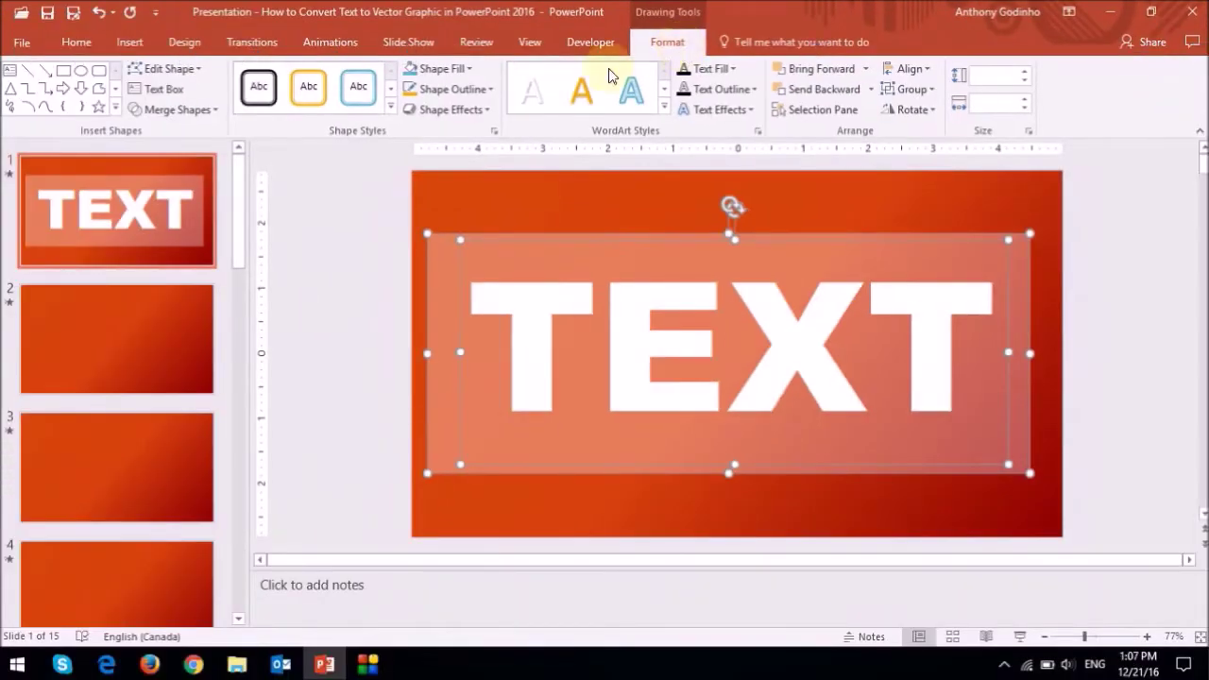
left_click(216, 113)
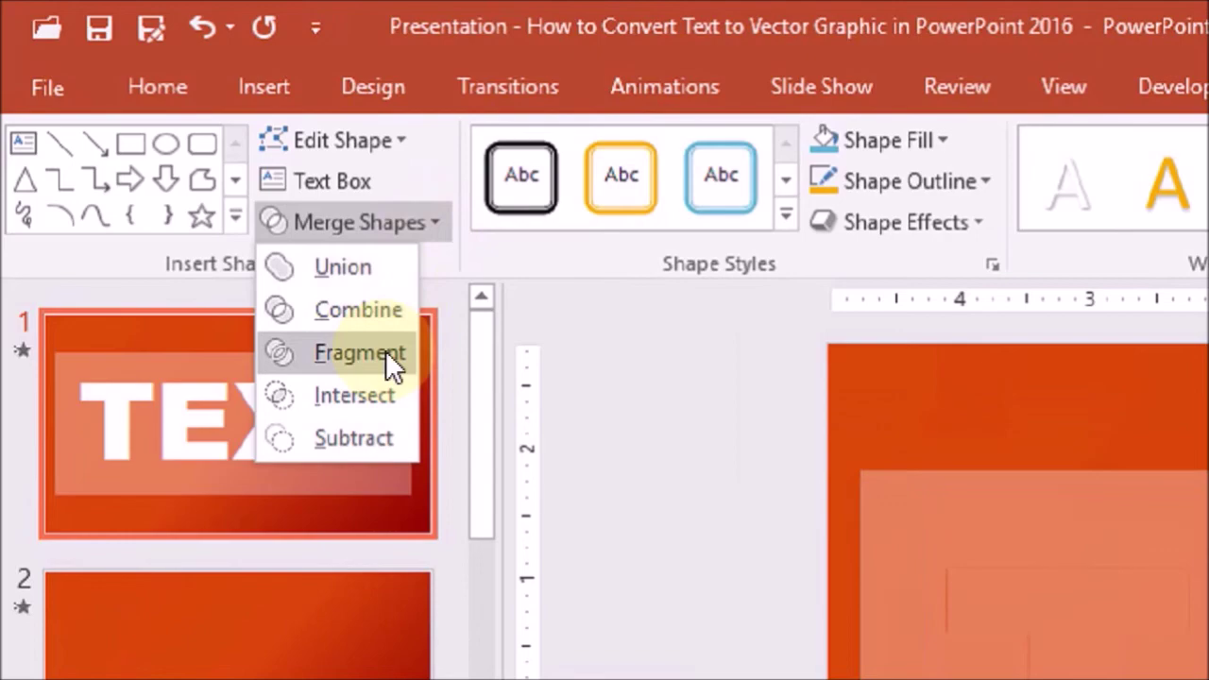
left_click(385, 350)
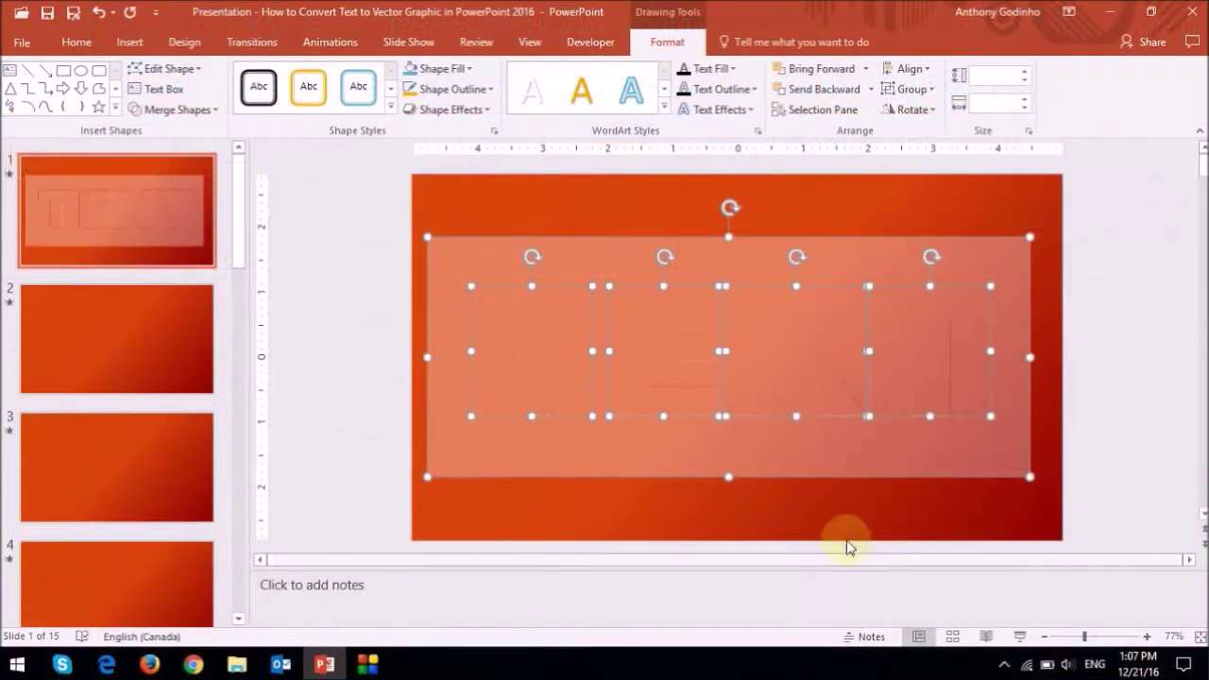
Step: Delete the leftover rectangle fragment surrounding the letter shapes
left_click(666, 199)
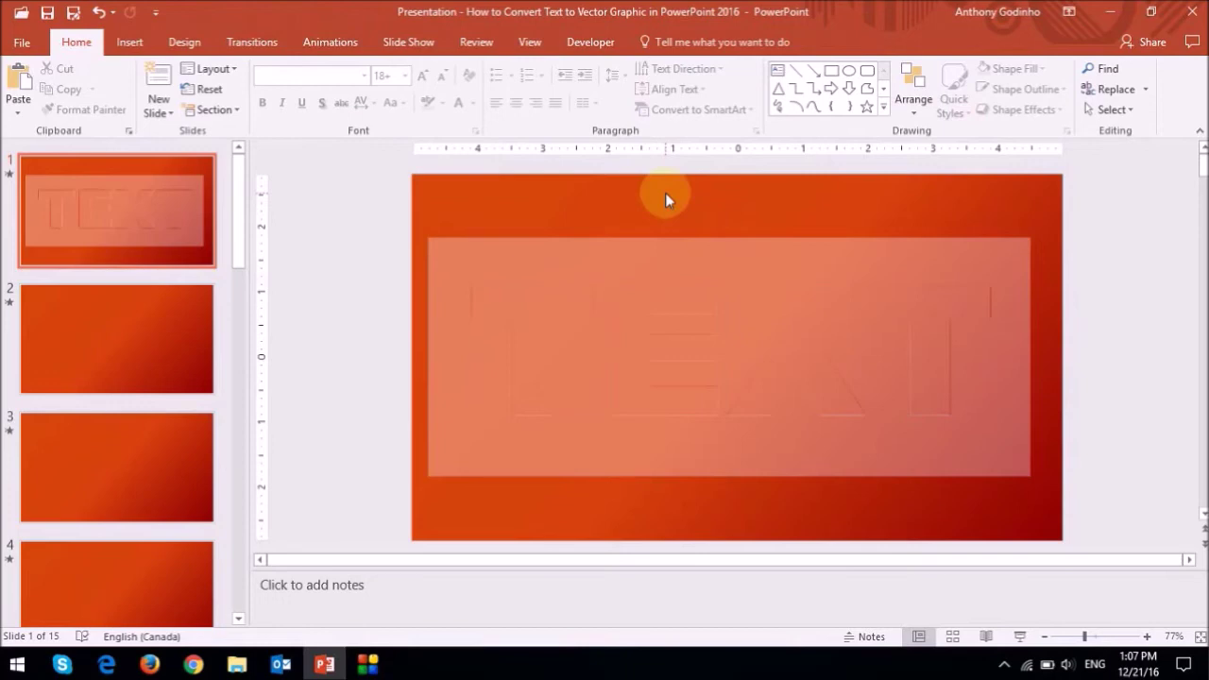
left_click(535, 246)
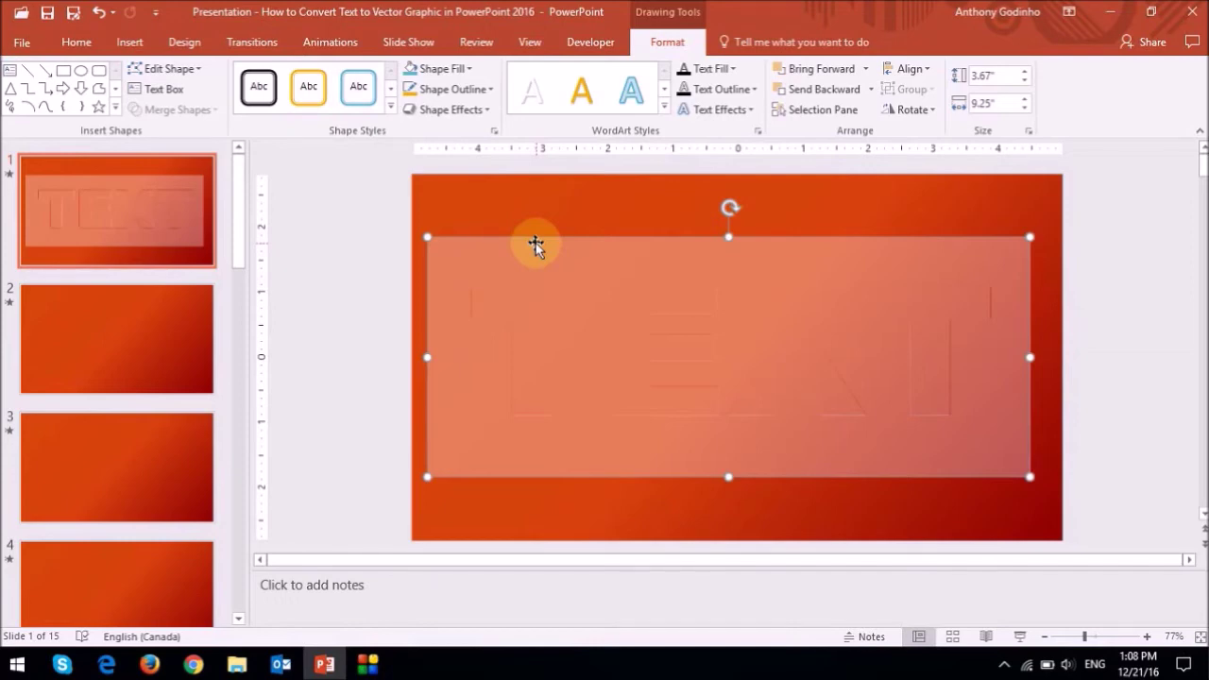
key("Delete")
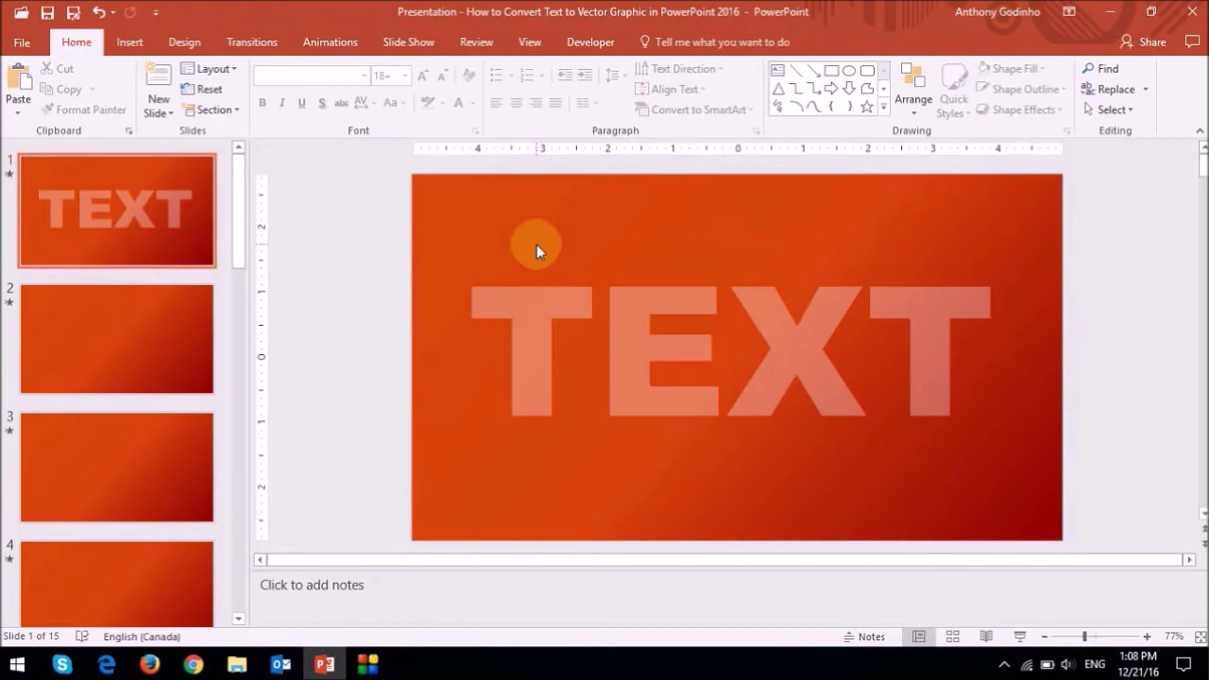
Step: Select the four letter shapes one by one to check them, and group them all into a single object
left_click(544, 316)
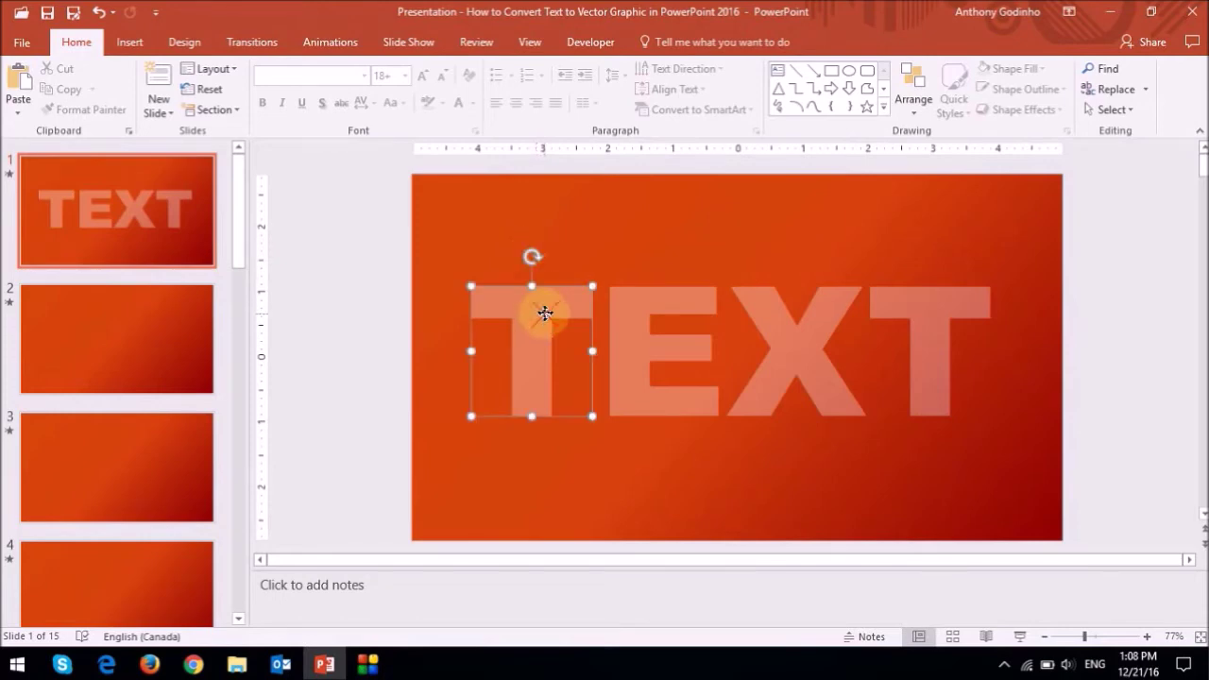
left_click(657, 338)
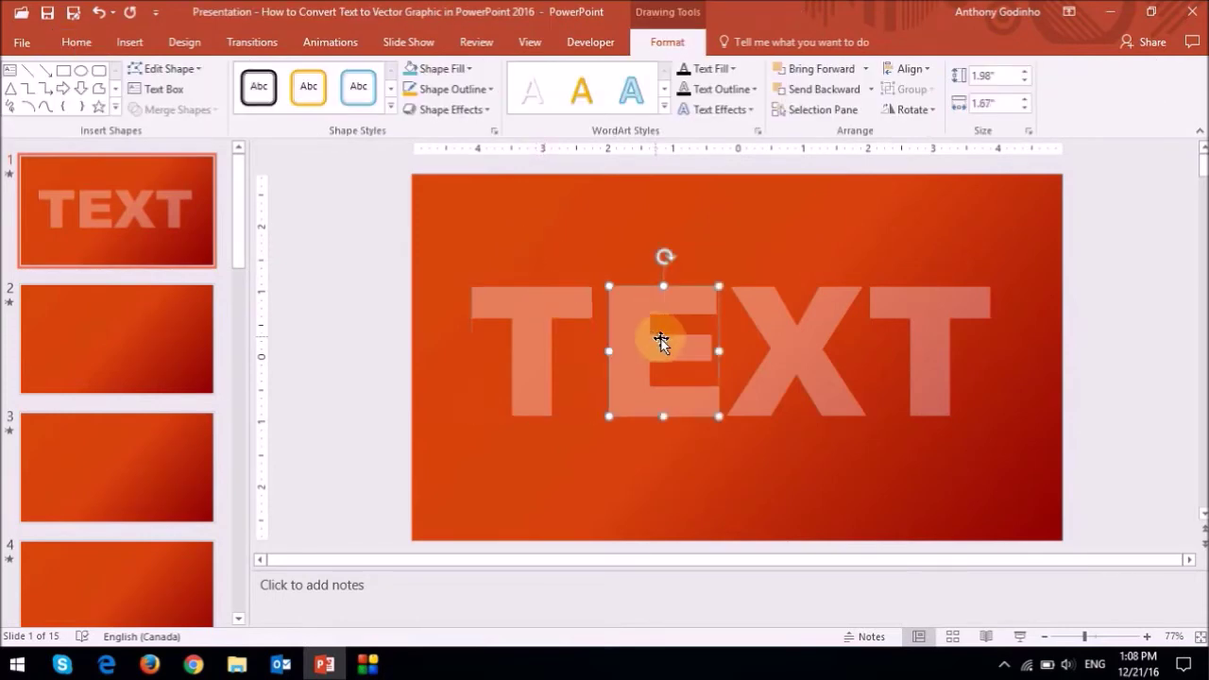
left_click(826, 353)
left_click(923, 365)
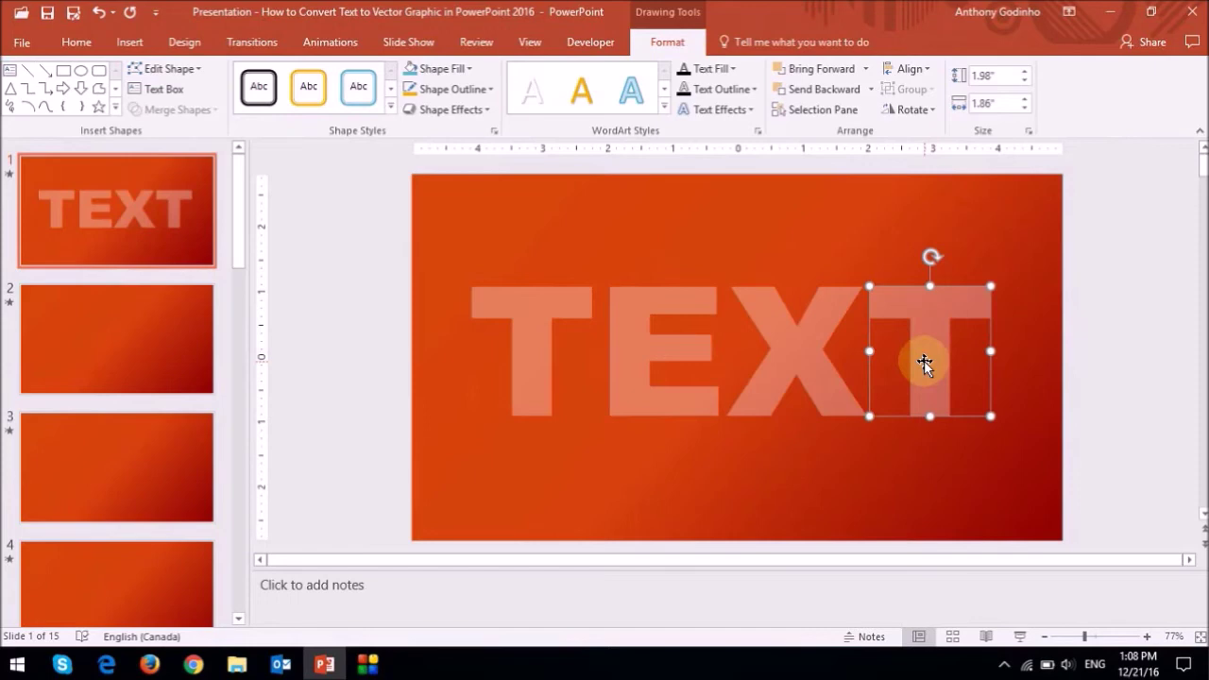
left_click(441, 243)
left_click_drag(441, 244, 1022, 465)
right_click(696, 293)
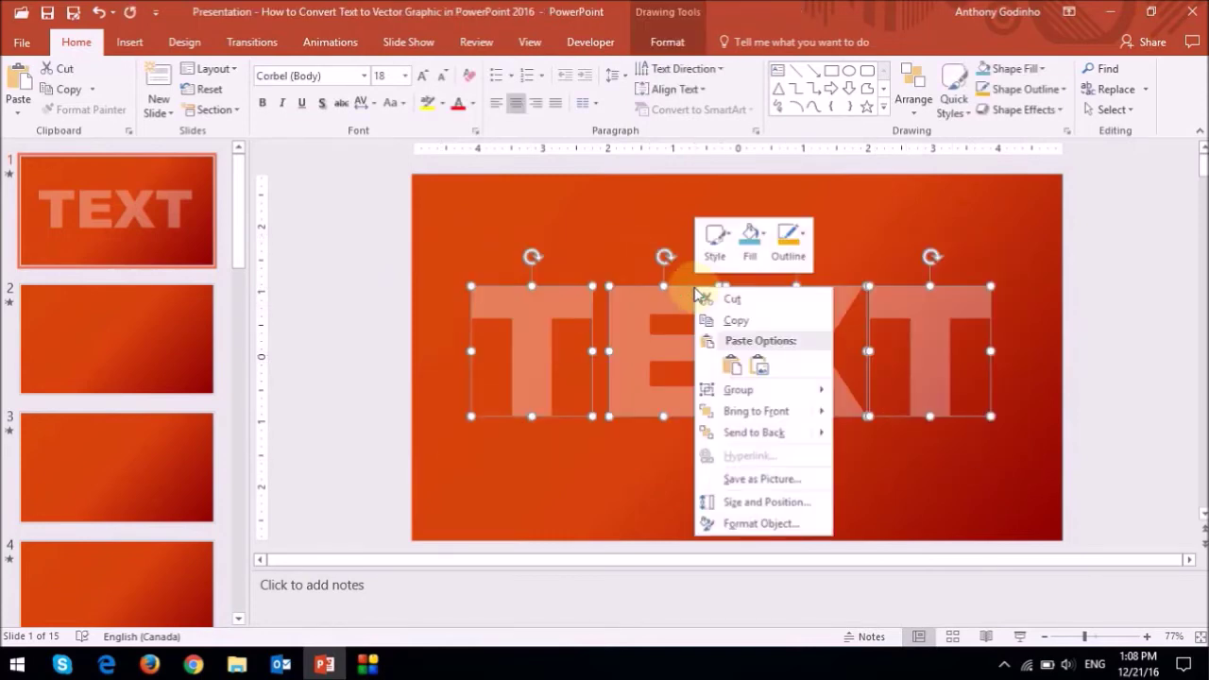
mouse_move(810, 391)
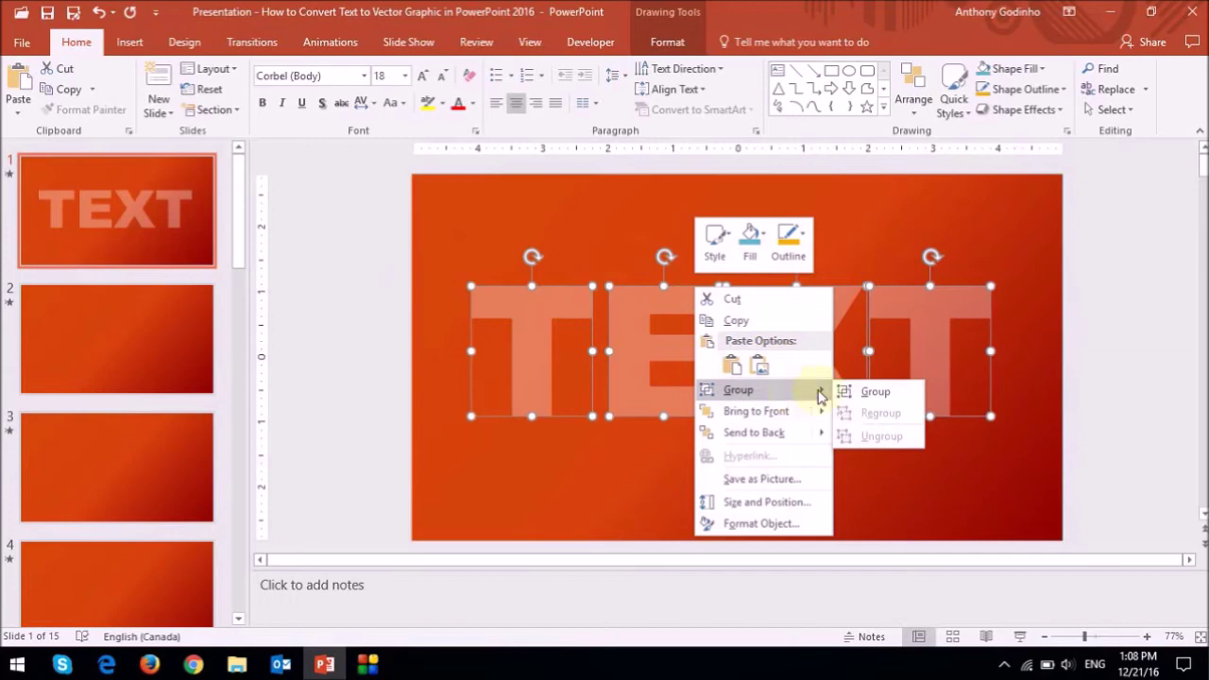
left_click(871, 393)
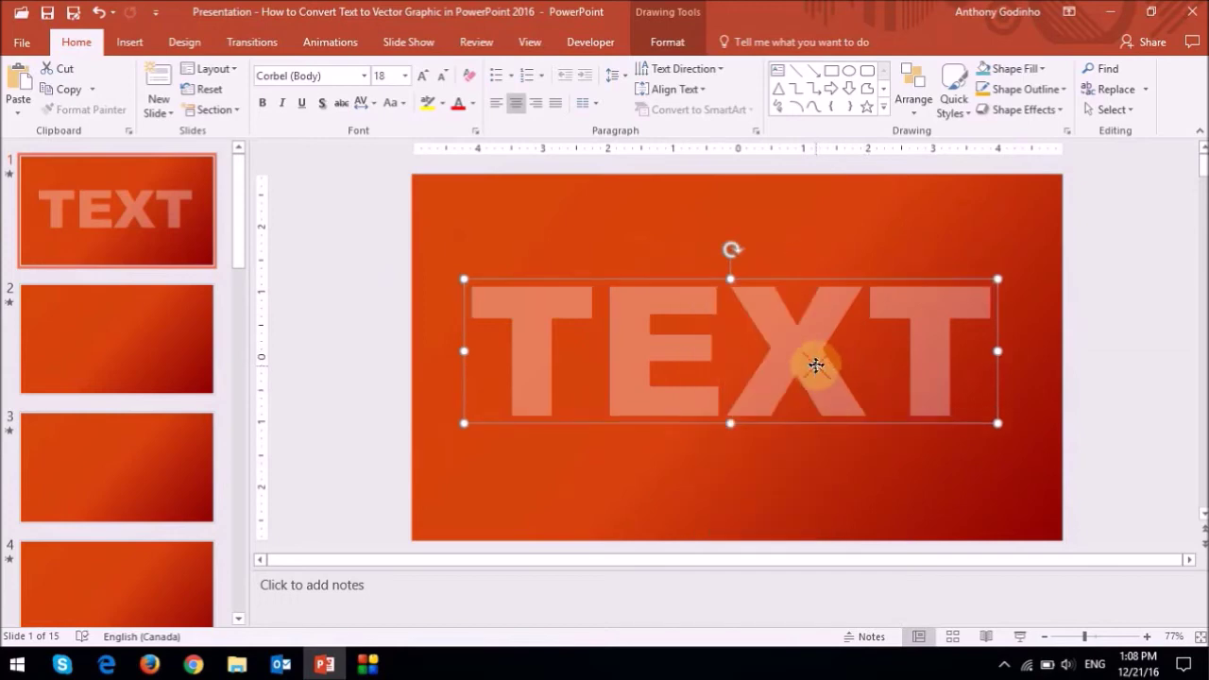
Step: Move the grouped letters slightly down and to the right, and scale the group down to about 7.74 by 1.92 inches
left_click_drag(815, 364, 837, 382)
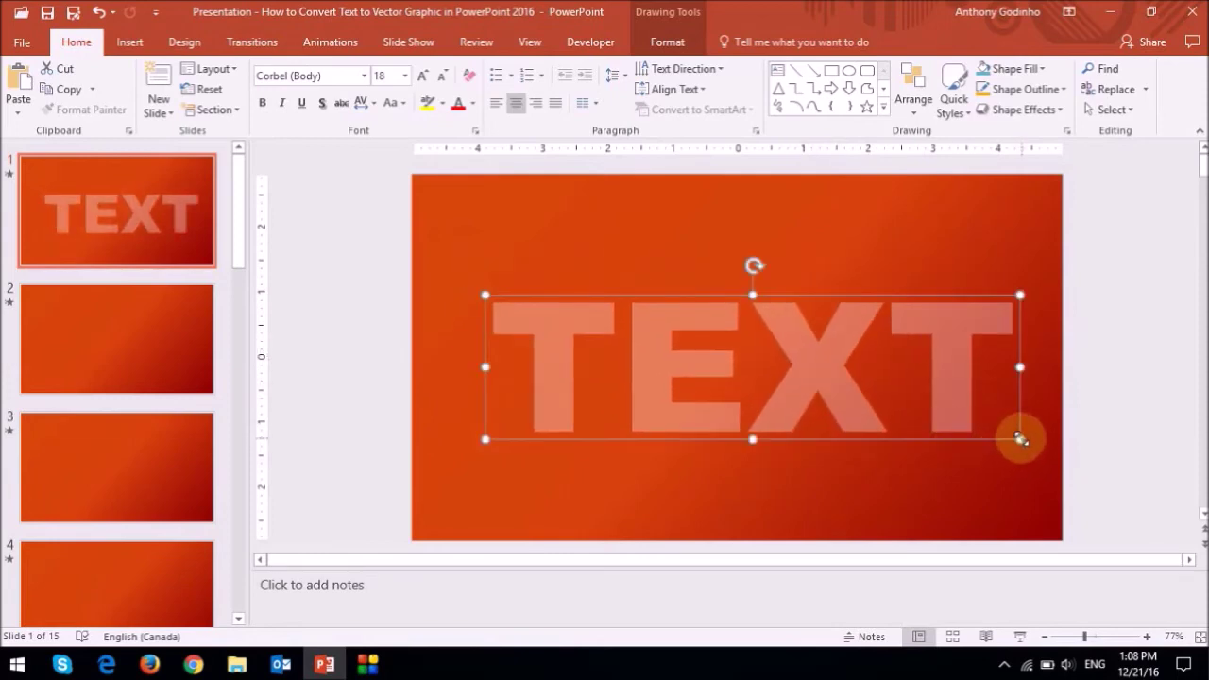
left_click_drag(1020, 438, 844, 426)
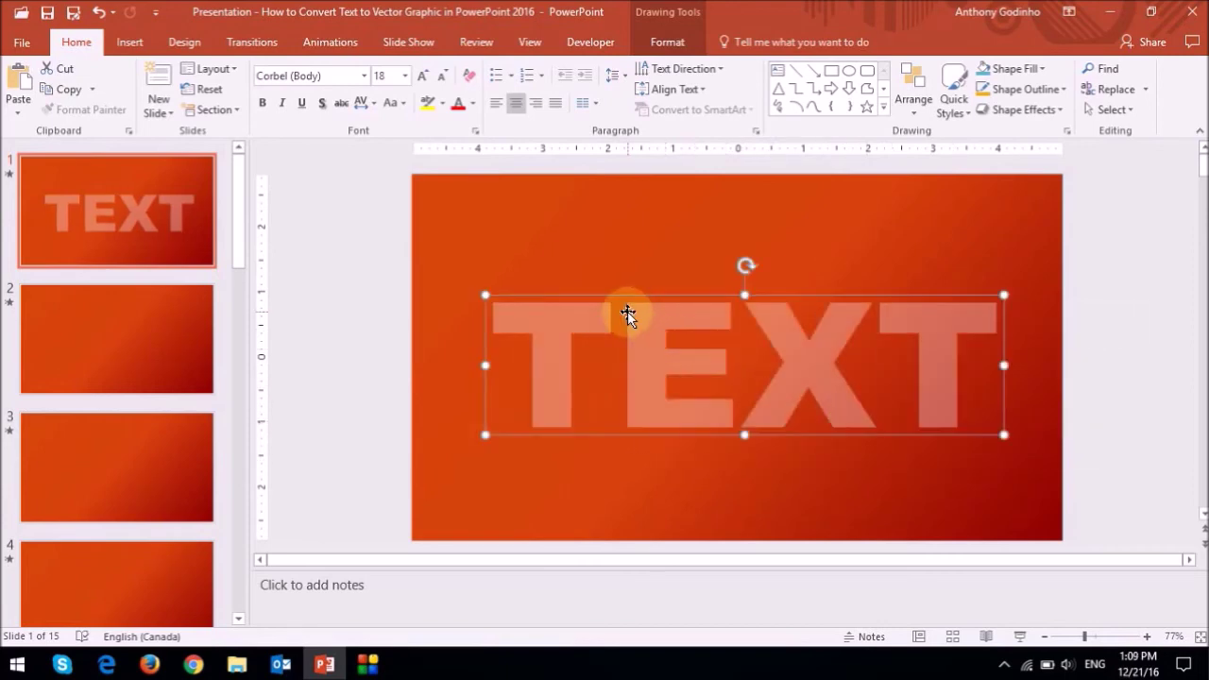
Step: Fill the grouped letters with white and change their fill to the standard yellow
left_click(678, 47)
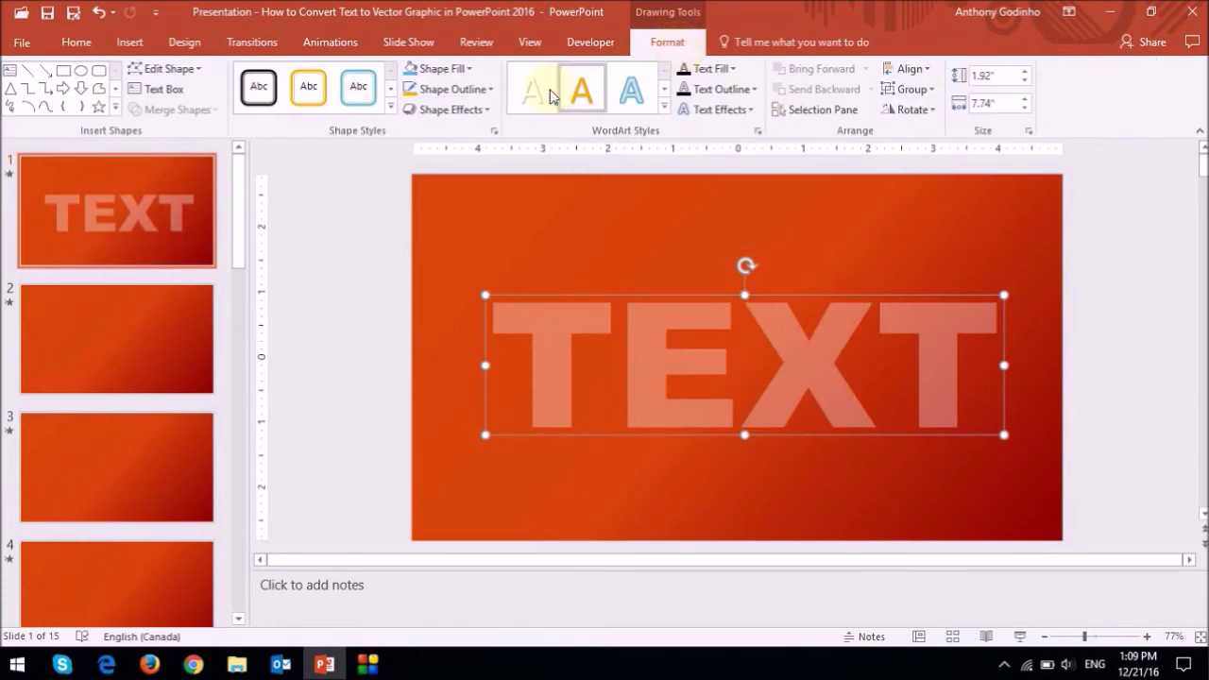
left_click(470, 70)
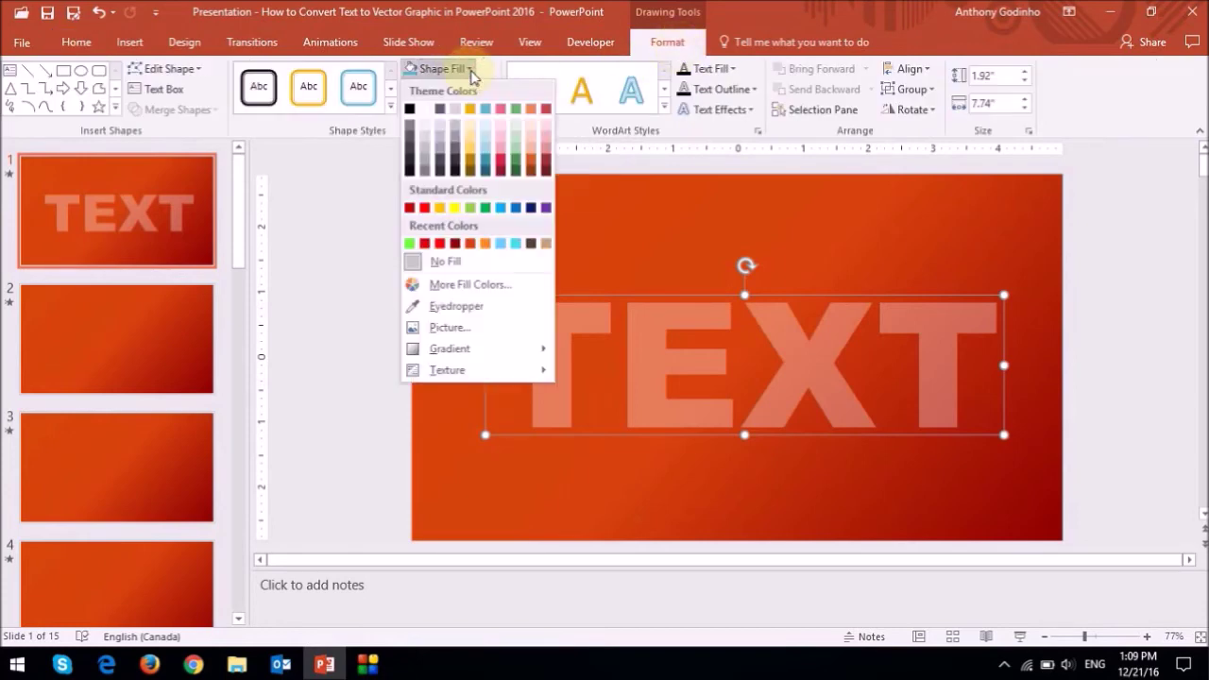
left_click(425, 110)
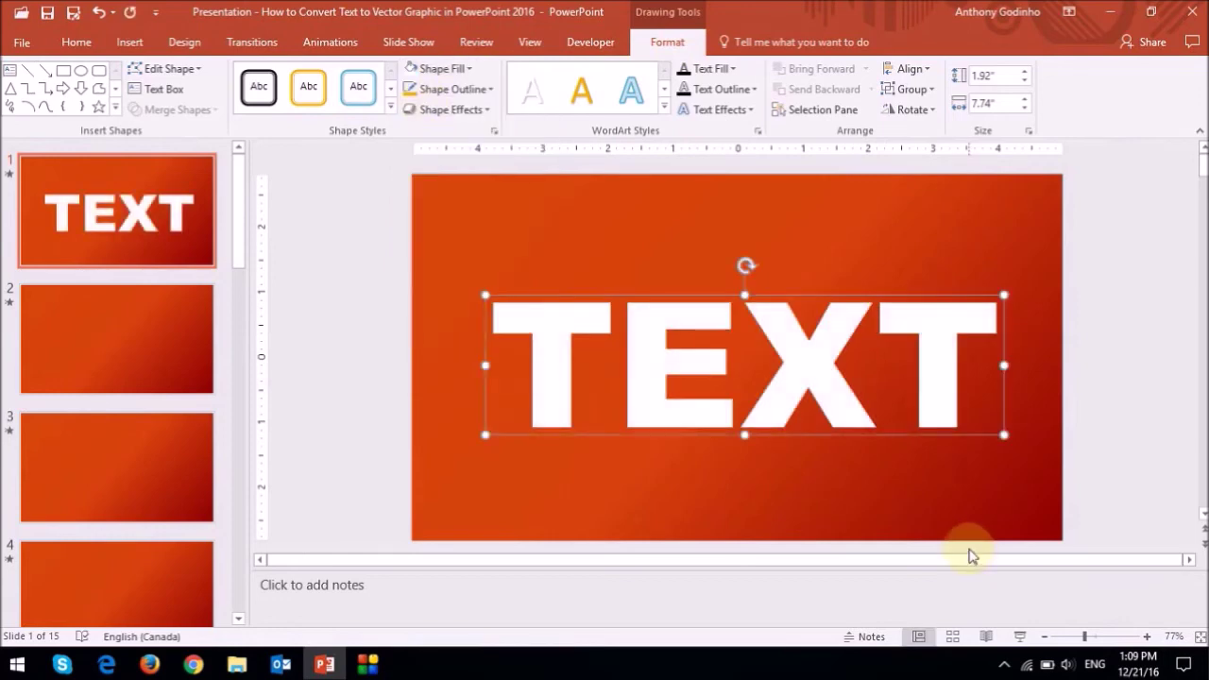
left_click(440, 69)
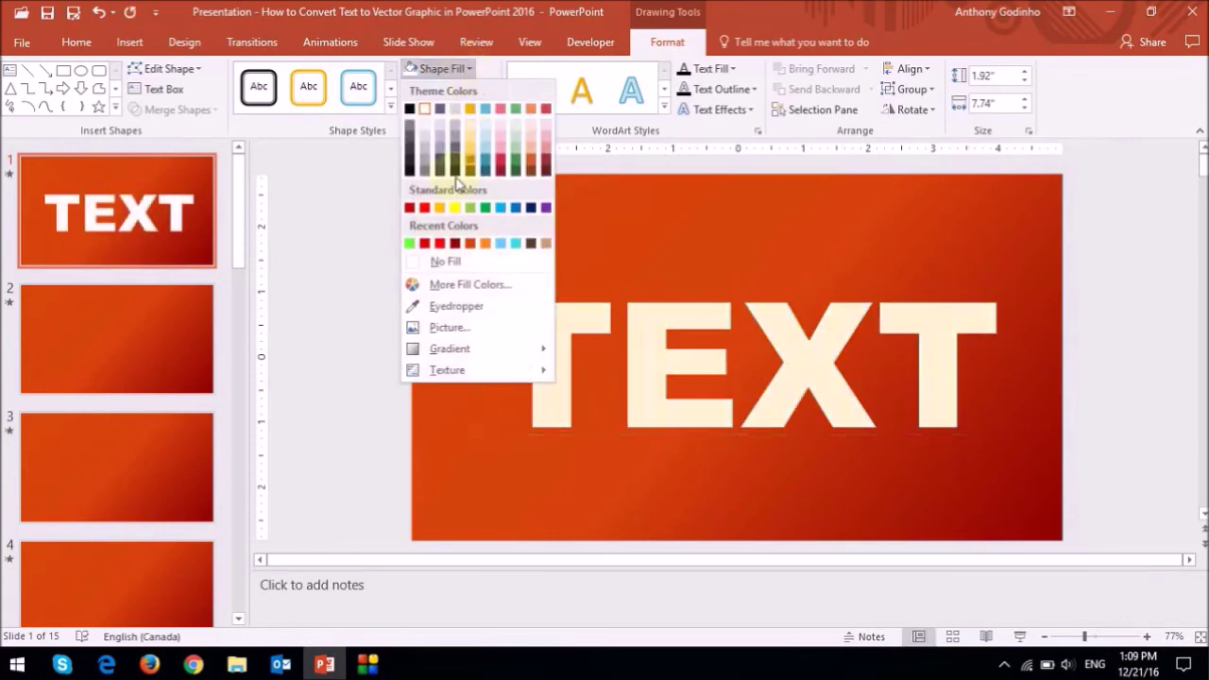
left_click(454, 209)
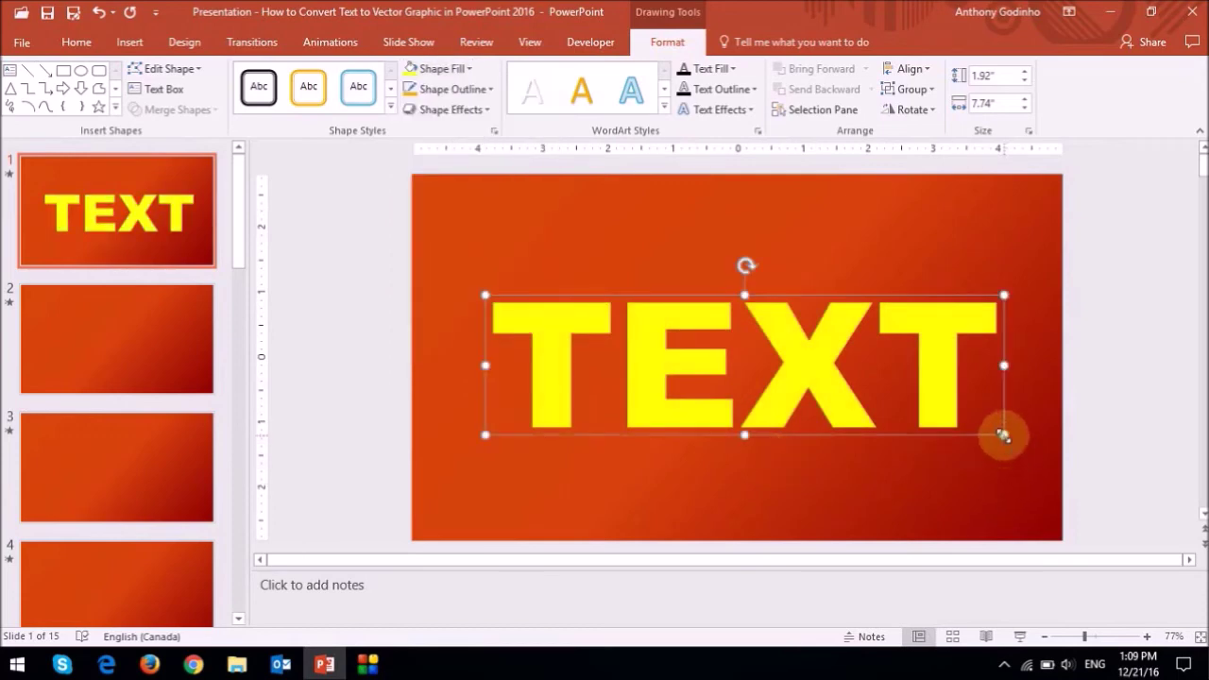
Step: Try enlarging the grouped letters to about 13.13 by 3.25 inches and moving them upward, and undo both changes
left_click_drag(992, 426, 1100, 518)
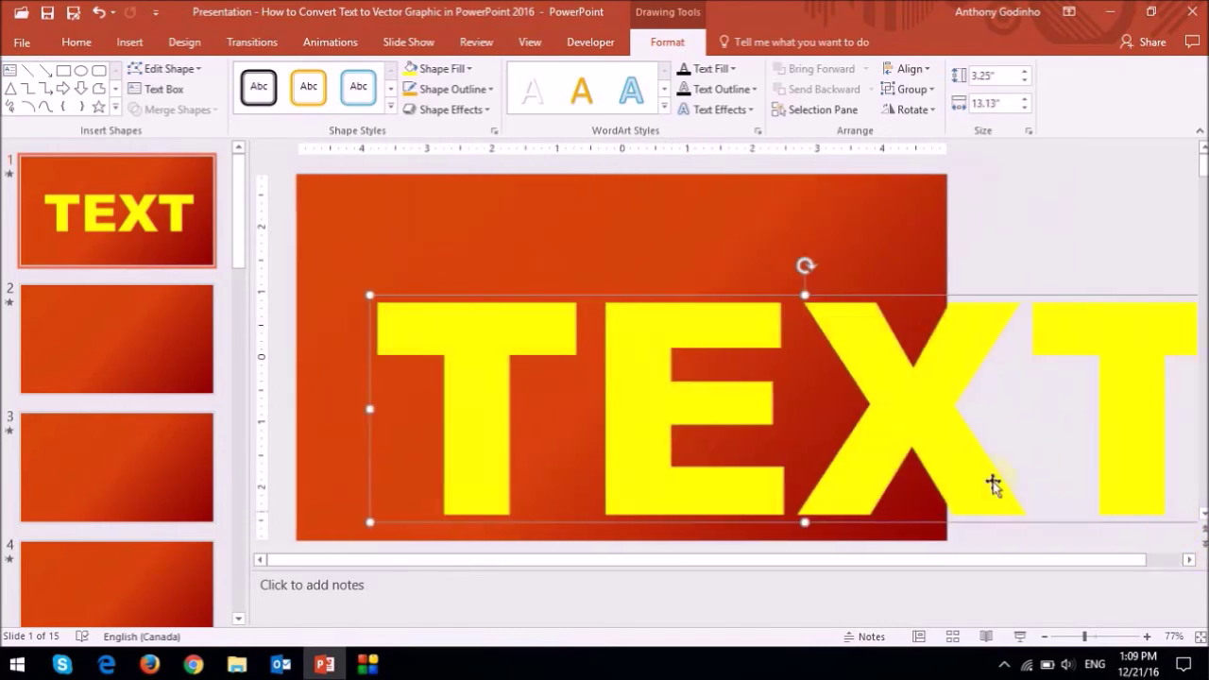
left_click_drag(701, 391, 679, 344)
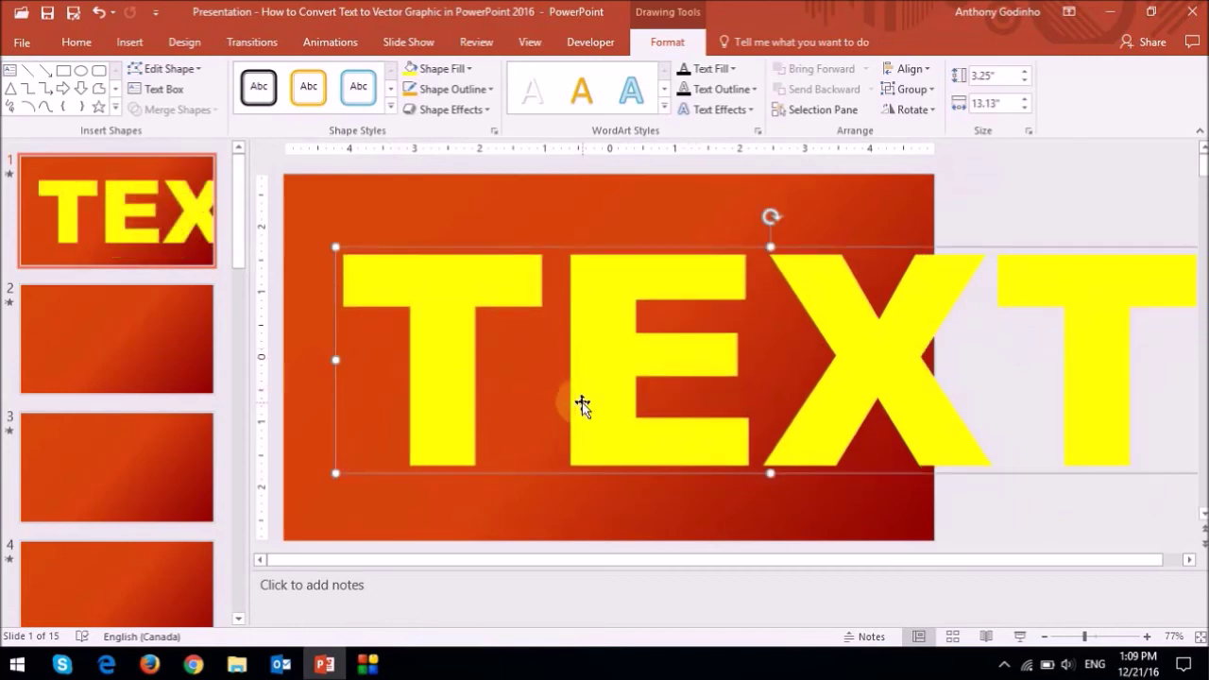
key("ctrl+z")
key("ctrl+z")
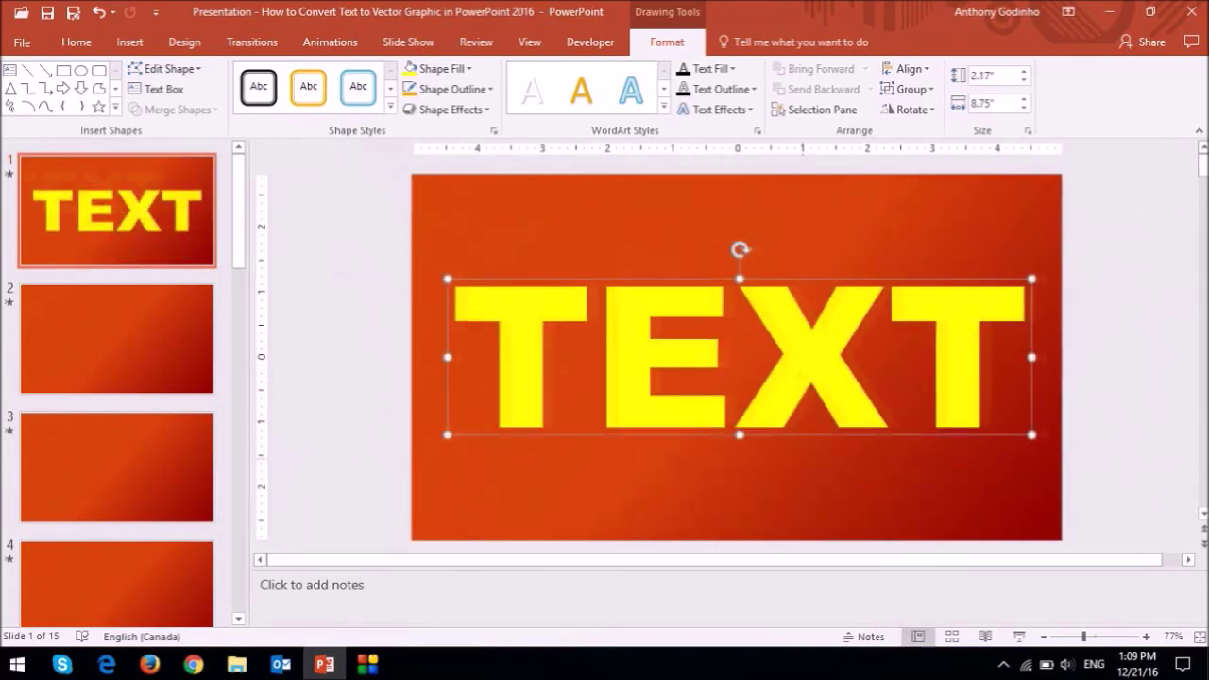